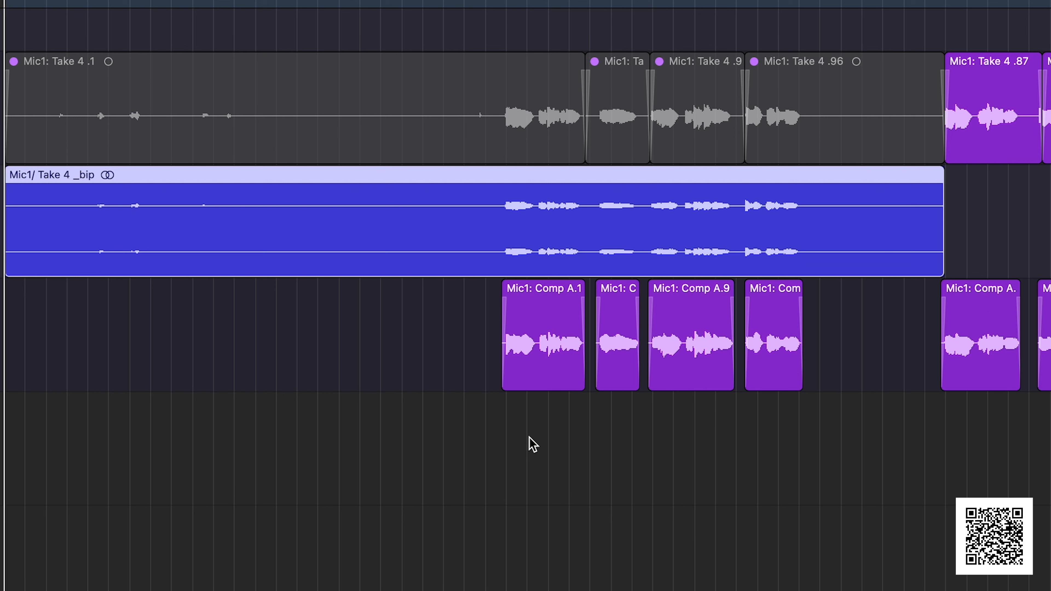
{"action": "left_click", "coordinate": [630, 371]}
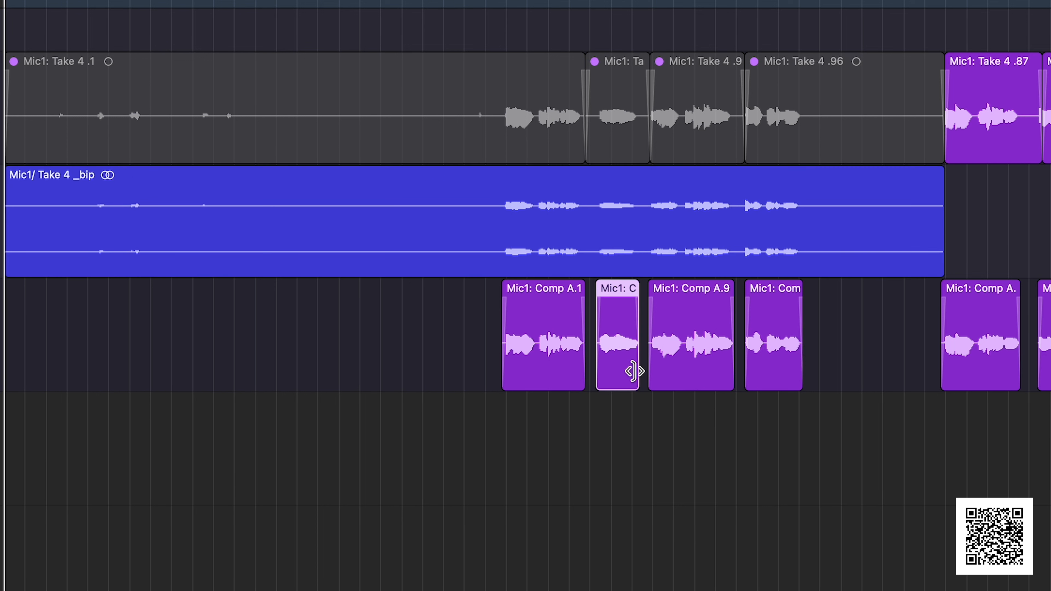
{"action": "left_click", "coordinate": [682, 374]}
{"action": "left_click", "coordinate": [755, 375]}
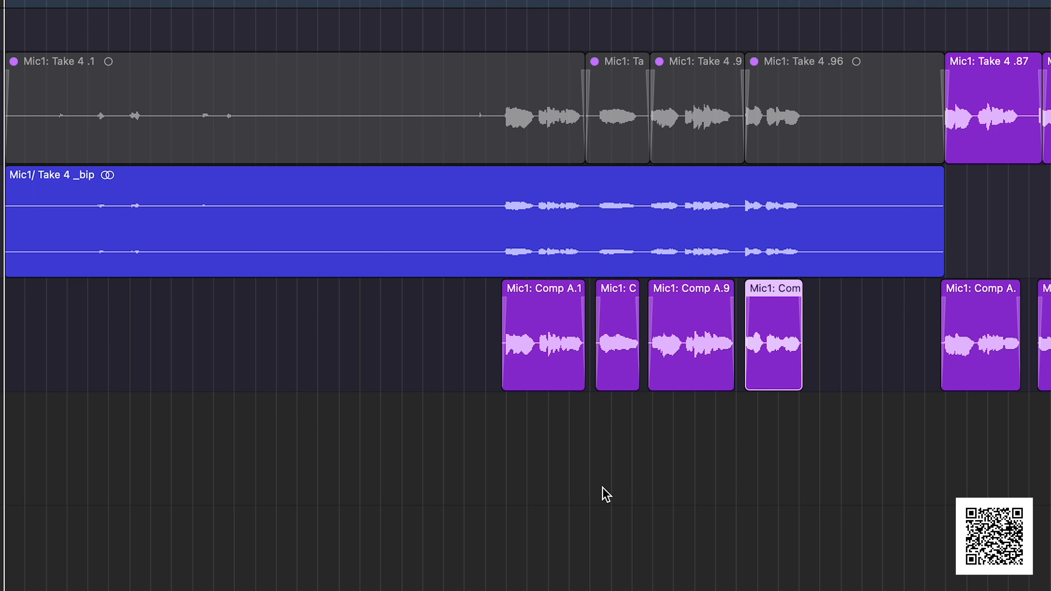
{"action": "mouse_move", "coordinate": [556, 375]}
{"action": "left_mouse_down"}
{"action": "mouse_move", "coordinate": [341, 375]}
{"action": "mouse_move", "coordinate": [538, 378]}
{"action": "left_mouse_up"}
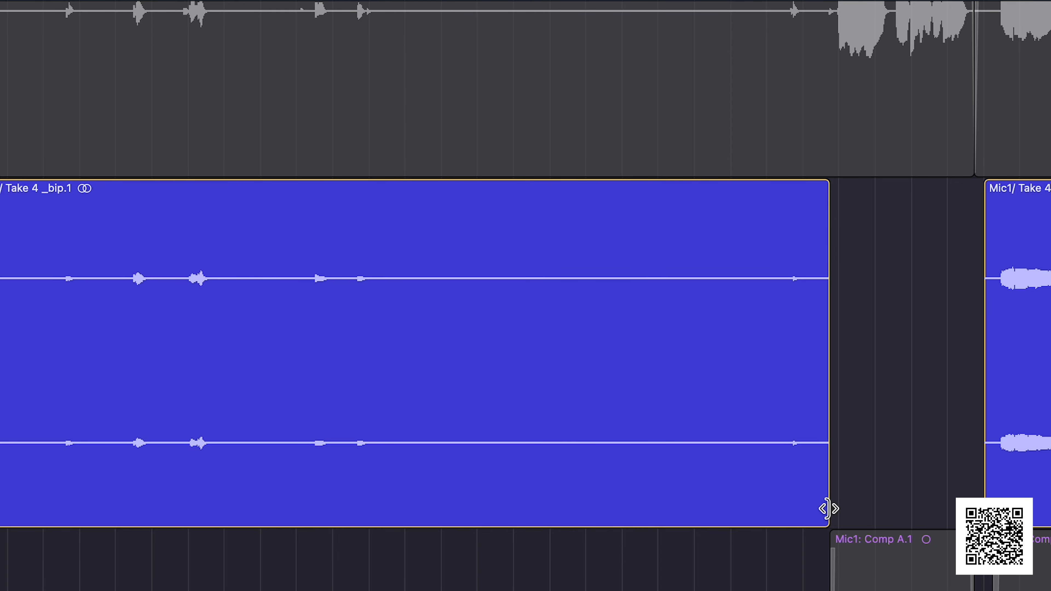
Extend the end of the first Mic1/ Take 4 _bip region to meet the next region and join the two into one
{"action": "left_click_drag", "start_coordinate": [828, 509], "coordinate": [983, 497]}
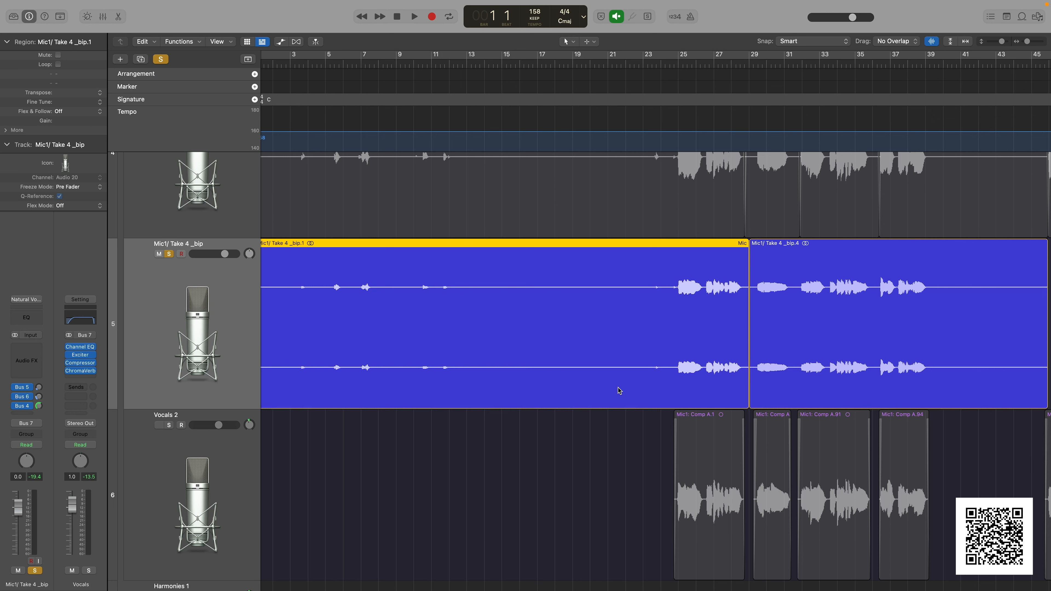
{"action": "scroll", "coordinate": [594, 367], "scroll_direction": "left", "scroll_amount": 2}
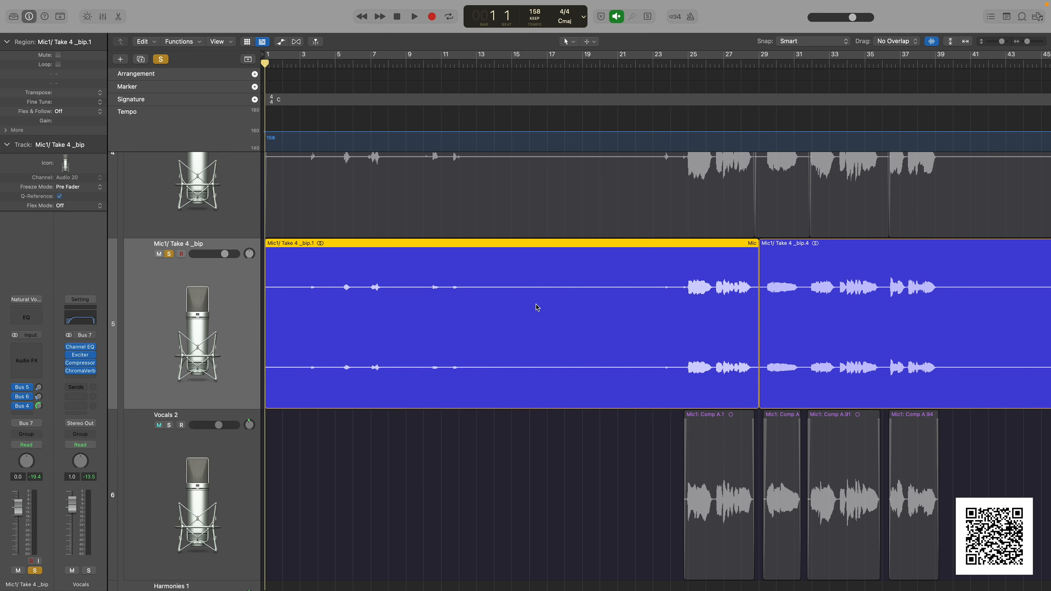
{"action": "key", "text": "super+j"}
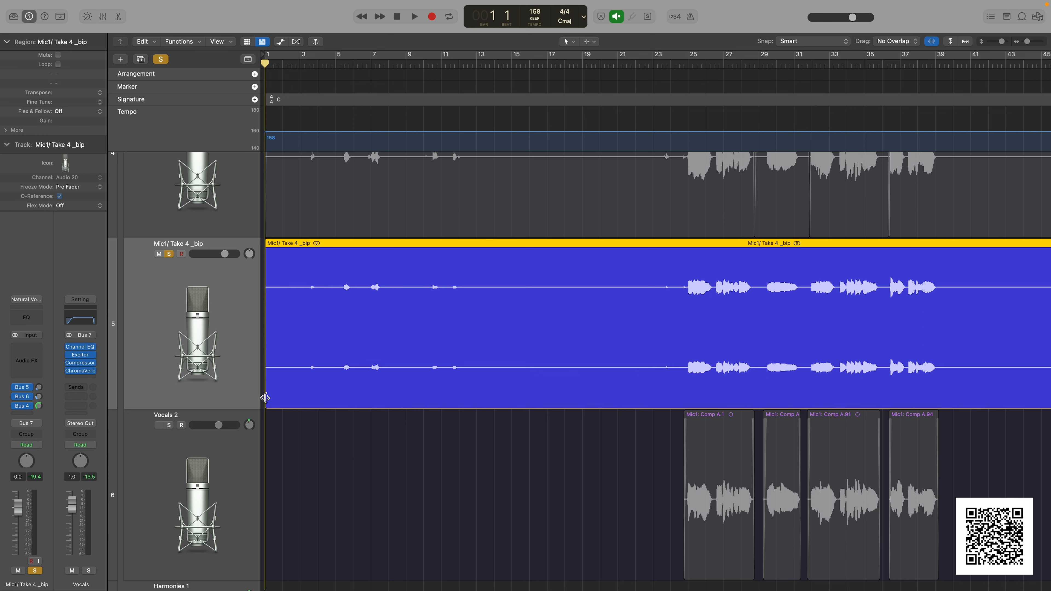
Try trimming the start of the joined region to just before the first vocal phrase near bar 25, and undo the trim
{"action": "left_click_drag", "start_coordinate": [266, 398], "coordinate": [677, 382]}
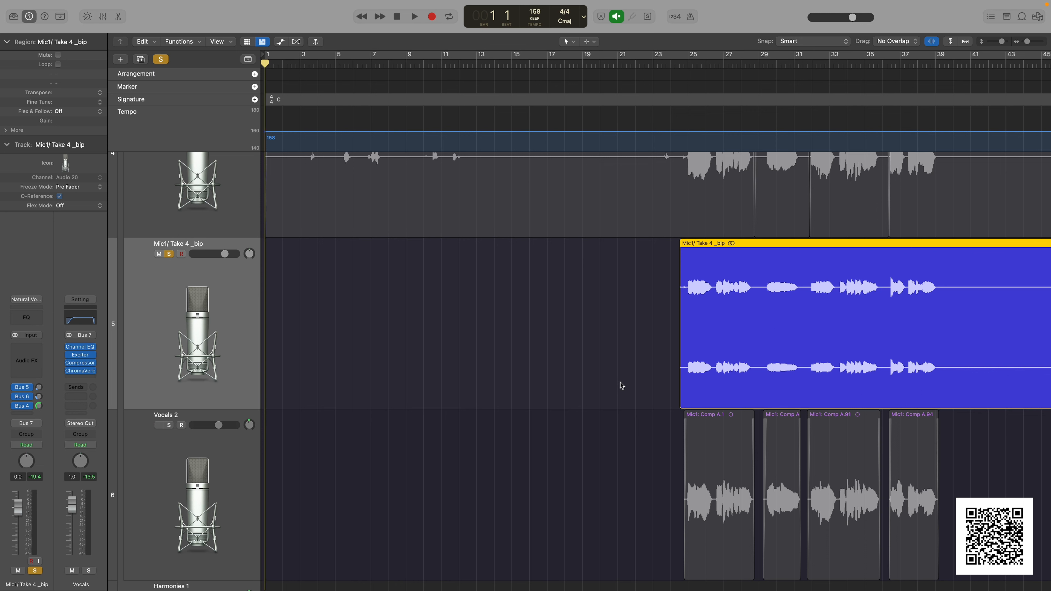
{"action": "key", "text": "super+z"}
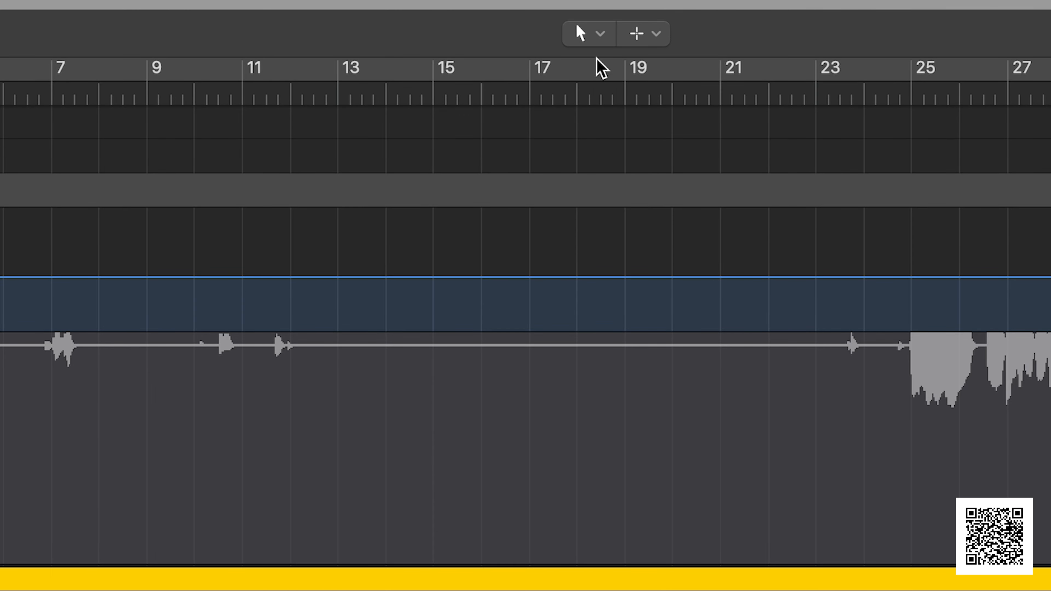
Split the region just before the first vocal phrase with the Scissors Tool and trim the front part's end back to about bar 13
{"action": "left_click", "coordinate": [599, 37]}
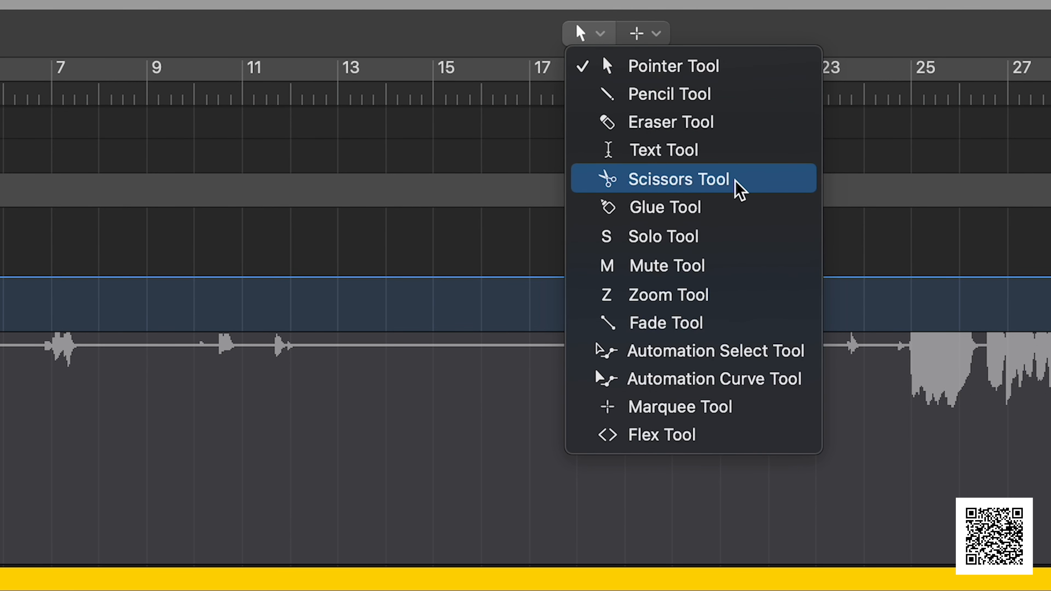
{"action": "left_click", "coordinate": [755, 184]}
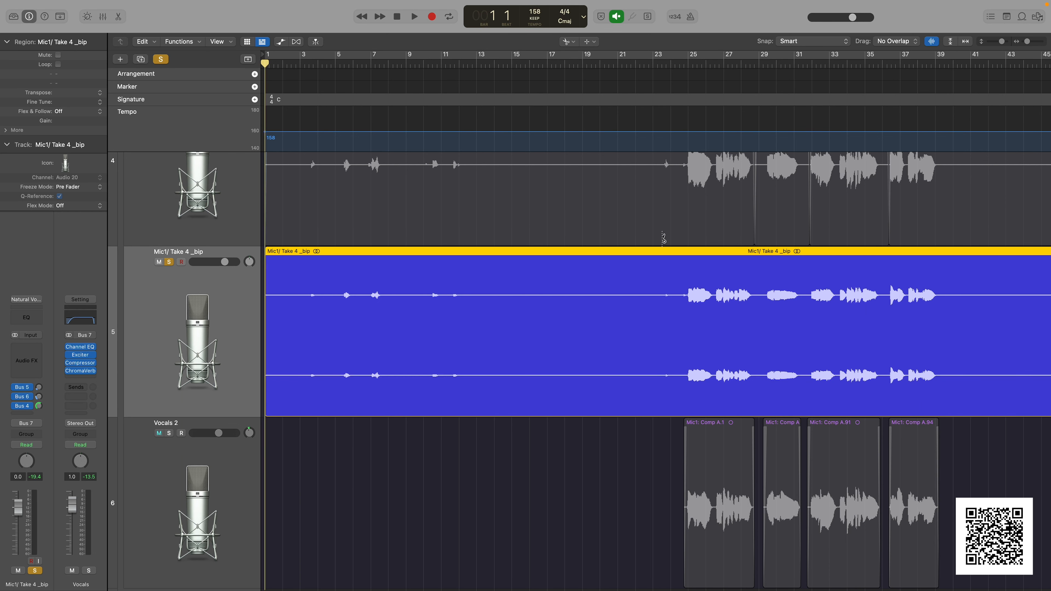
{"action": "left_click", "coordinate": [679, 292]}
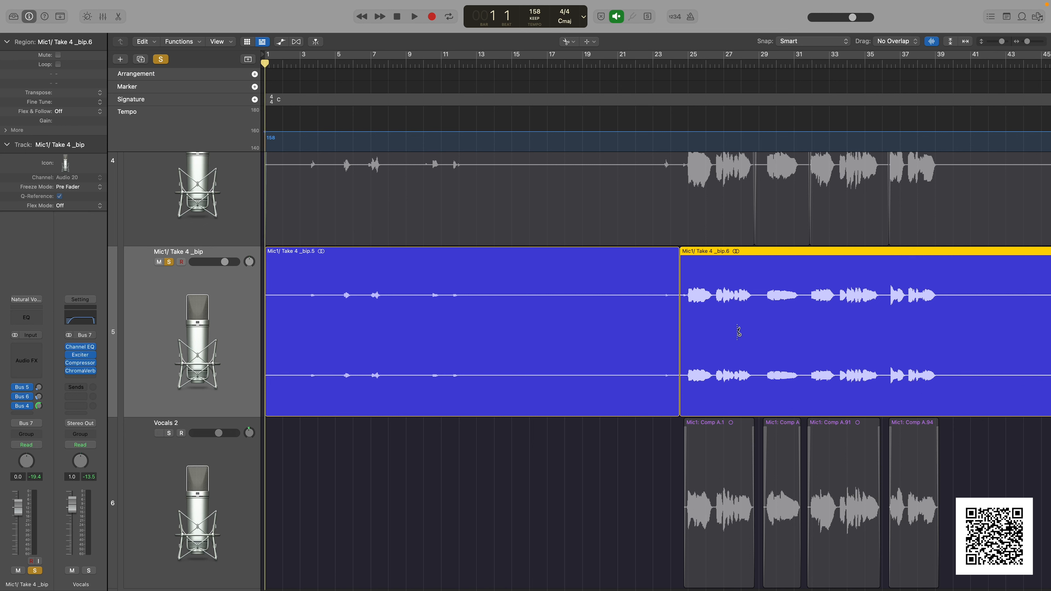
{"action": "left_click", "coordinate": [570, 43]}
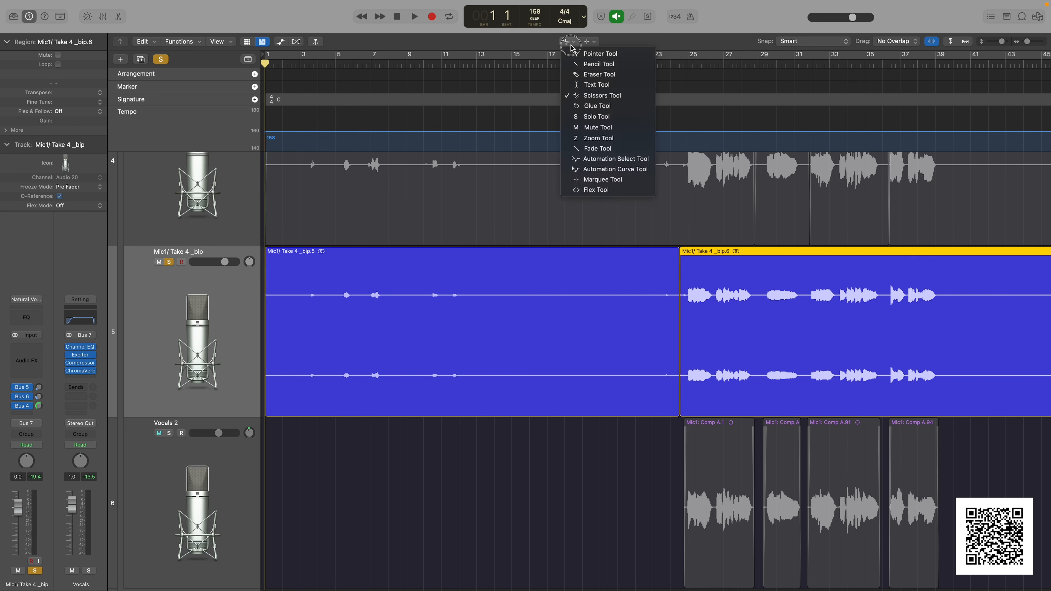
{"action": "left_click", "coordinate": [597, 55]}
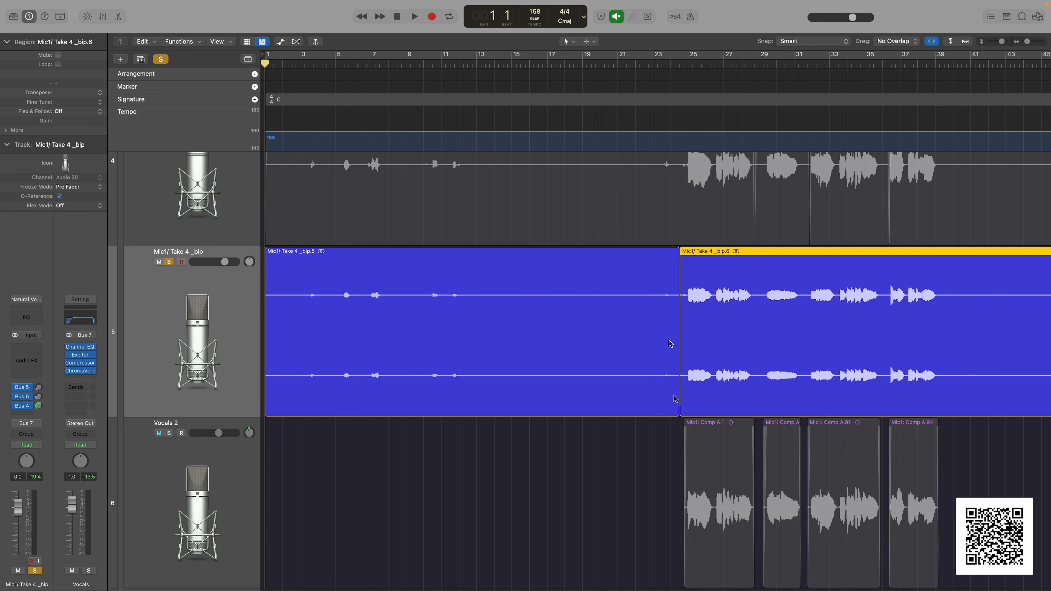
{"action": "left_click_drag", "start_coordinate": [678, 401], "coordinate": [482, 383]}
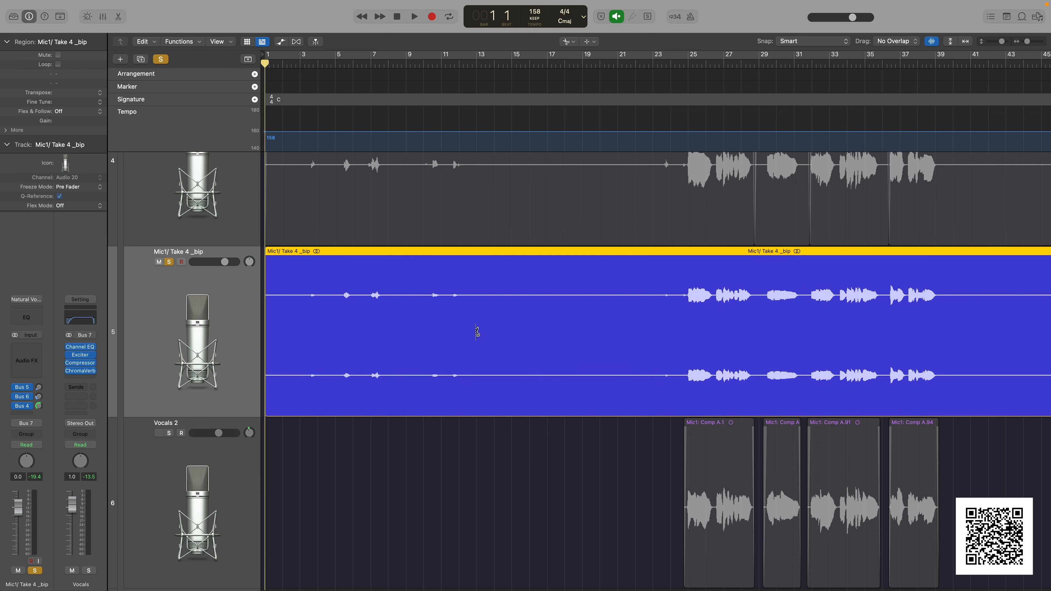
Split the region at about bar 13 and just before bar 24 with the Scissors Tool, and delete the silent middle piece
{"action": "left_click", "coordinate": [476, 333]}
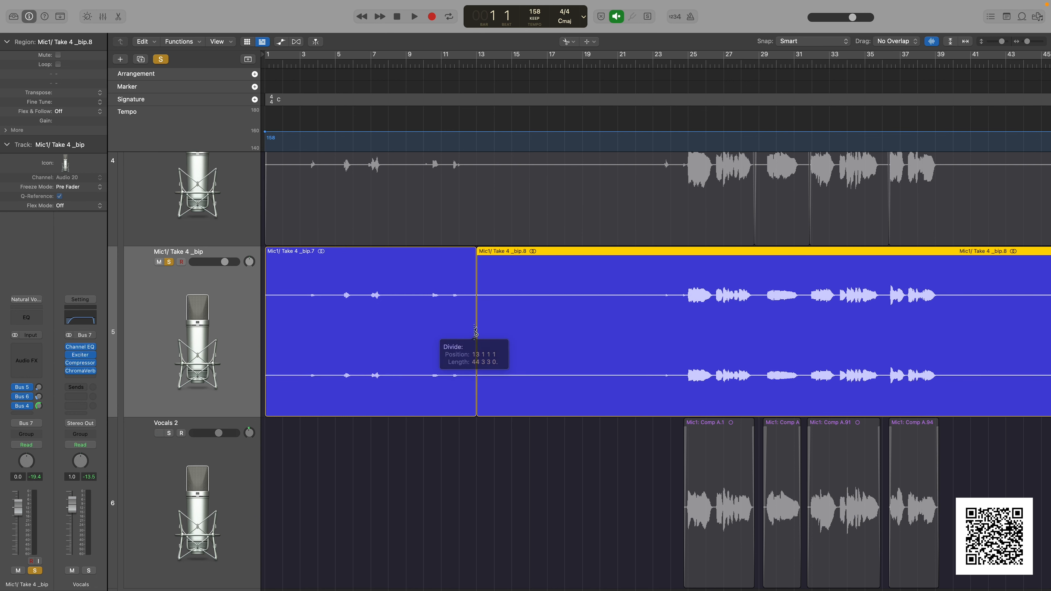
{"action": "left_click", "coordinate": [666, 314]}
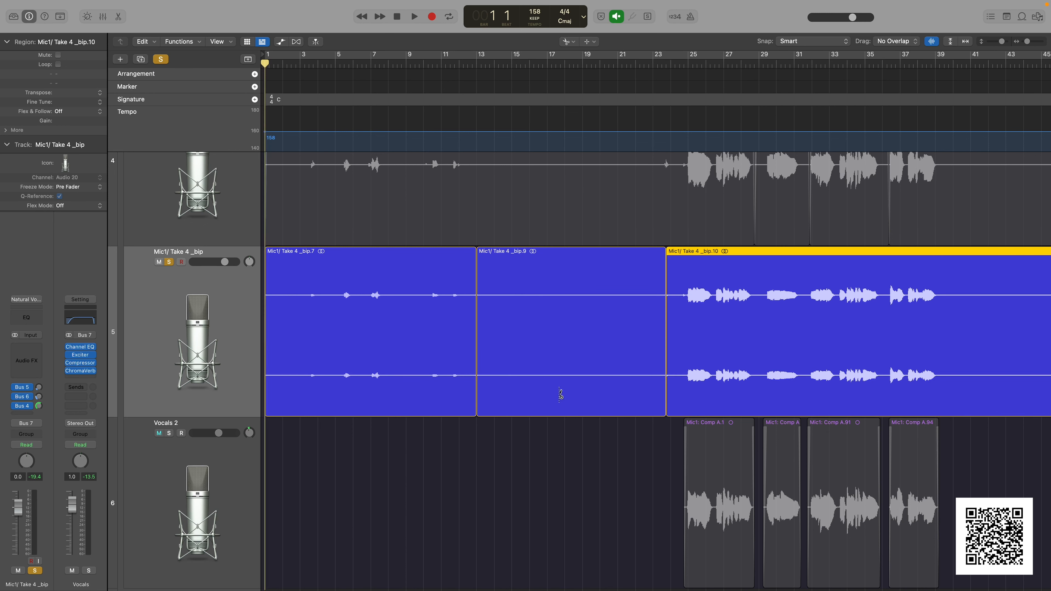
{"action": "left_click", "coordinate": [568, 41]}
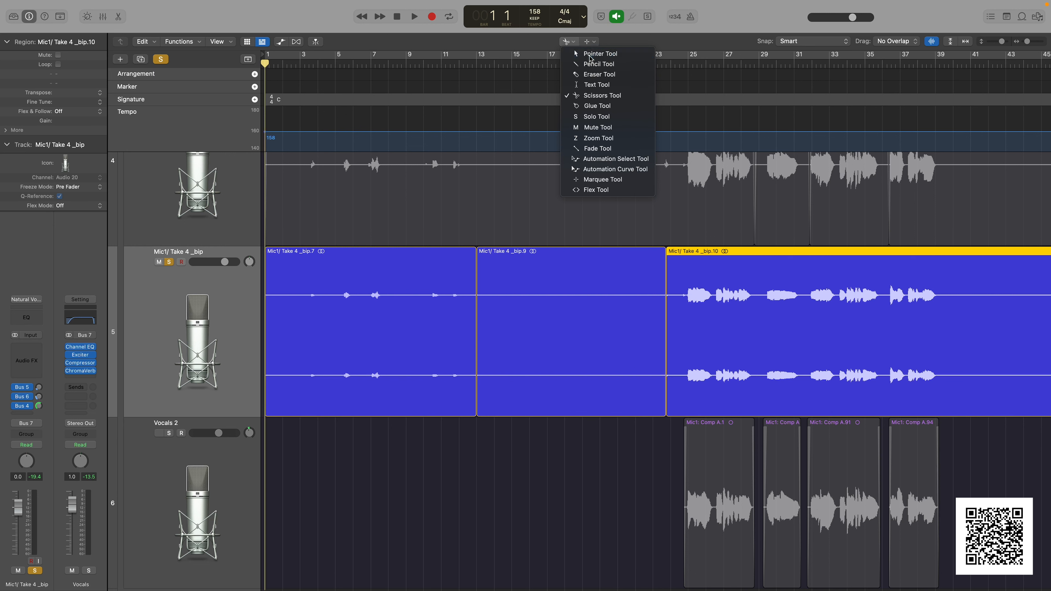
{"action": "left_click", "coordinate": [587, 50]}
{"action": "left_click", "coordinate": [560, 285]}
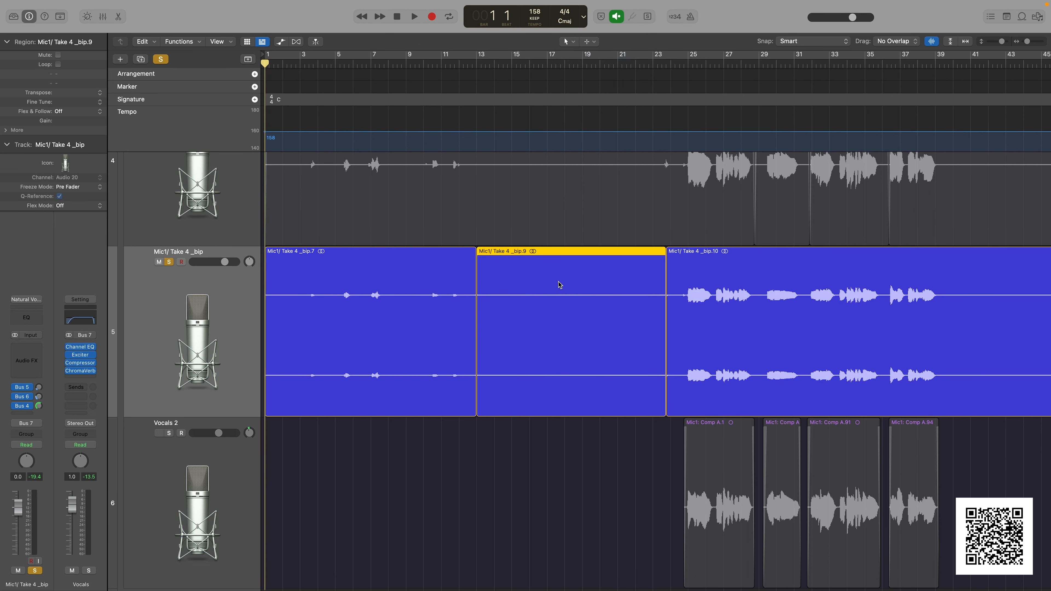
{"action": "key", "text": "Delete"}
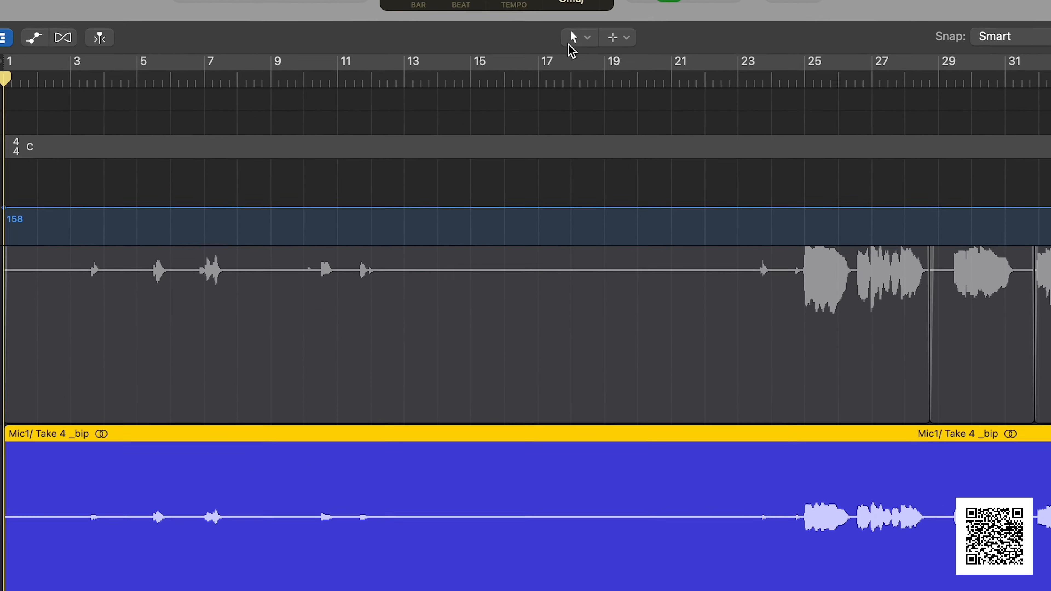
Delete the silent stretch from about bar 13 to just before the vocals at bar 25 with the Marquee Tool, and return to the Pointer Tool
{"action": "left_click", "coordinate": [568, 42]}
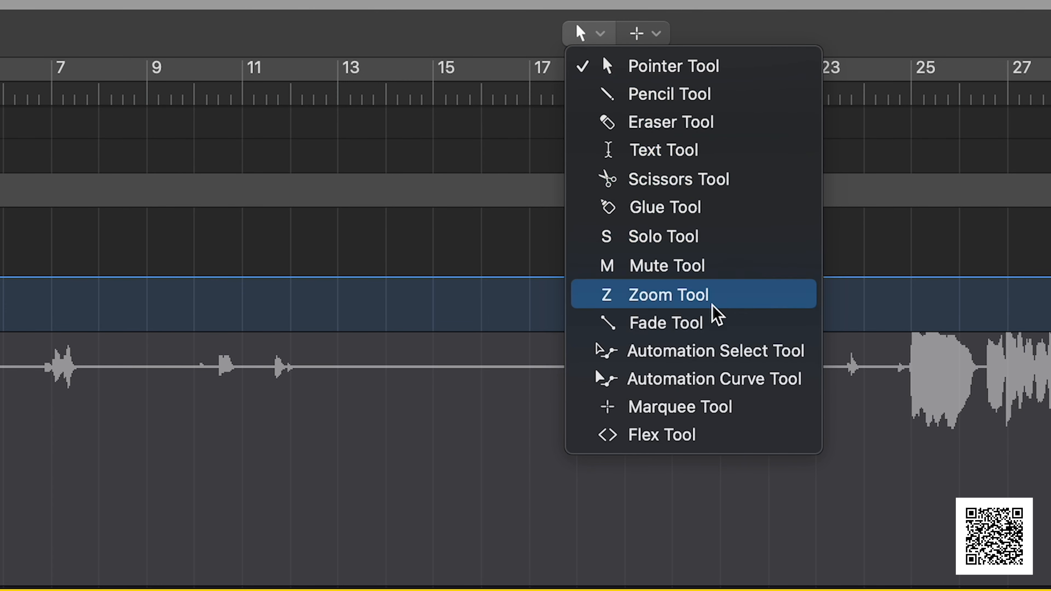
{"action": "left_click", "coordinate": [752, 411]}
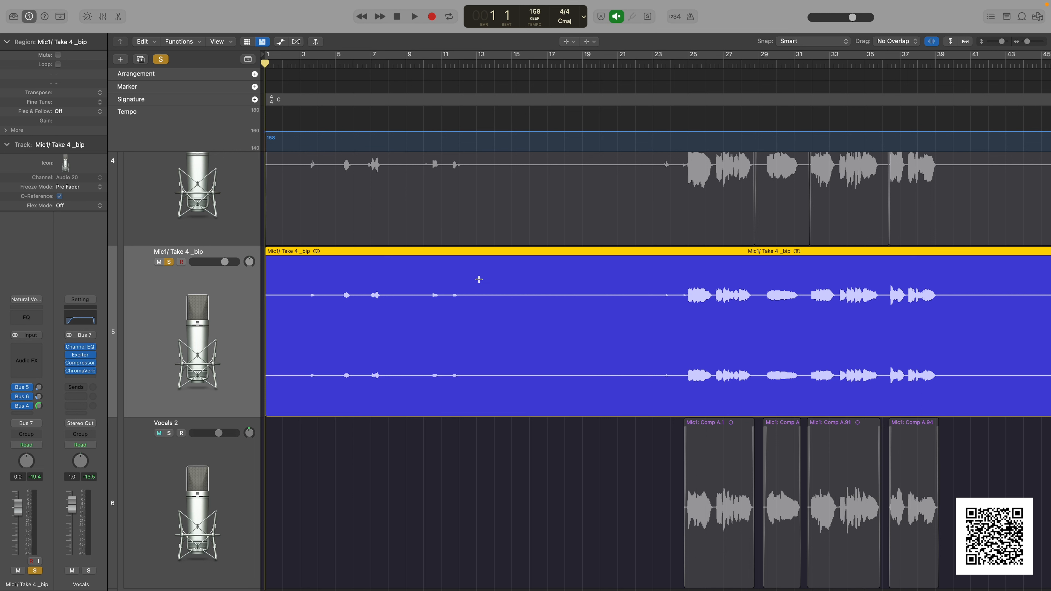
{"action": "left_click_drag", "start_coordinate": [479, 280], "coordinate": [669, 304]}
{"action": "key", "text": "Delete"}
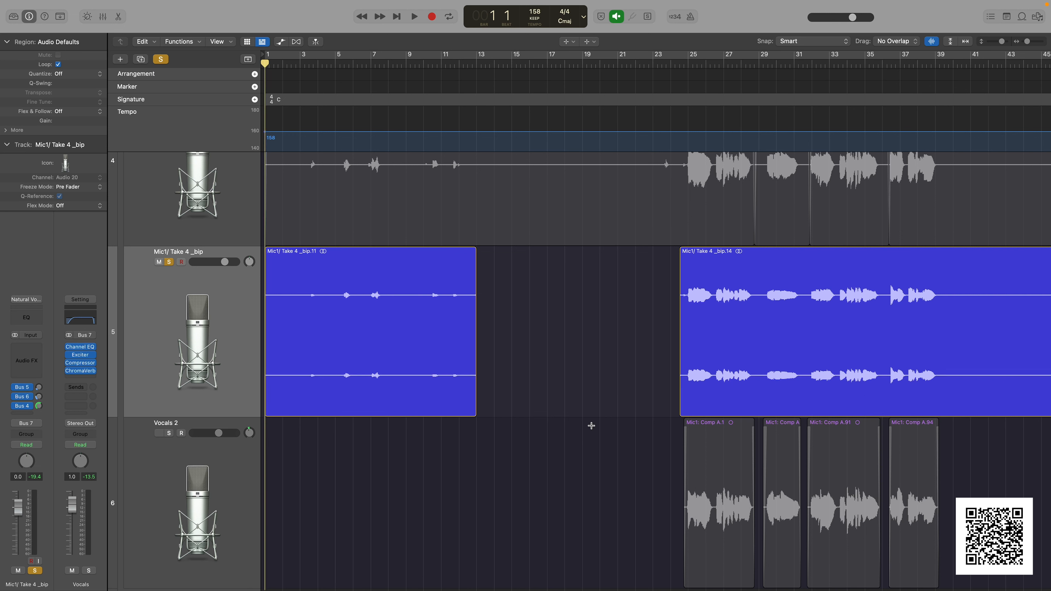
{"action": "key", "text": "t"}
{"action": "key", "text": "t"}
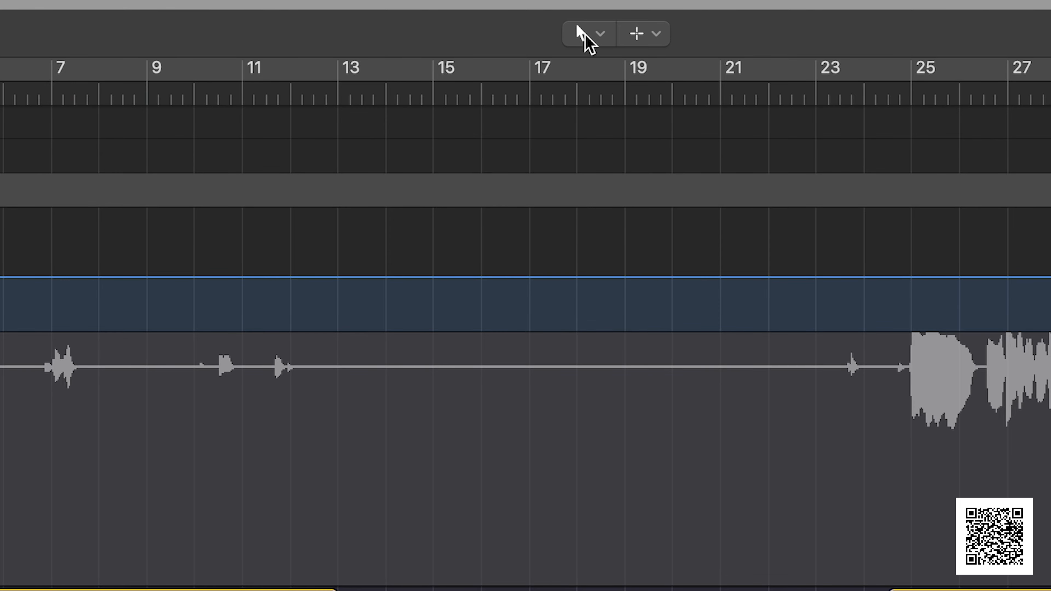
Use the Fade Tool to add a short fade-out at the end of the front region and a short fade-in at the start of the vocal region
{"action": "left_click", "coordinate": [585, 34]}
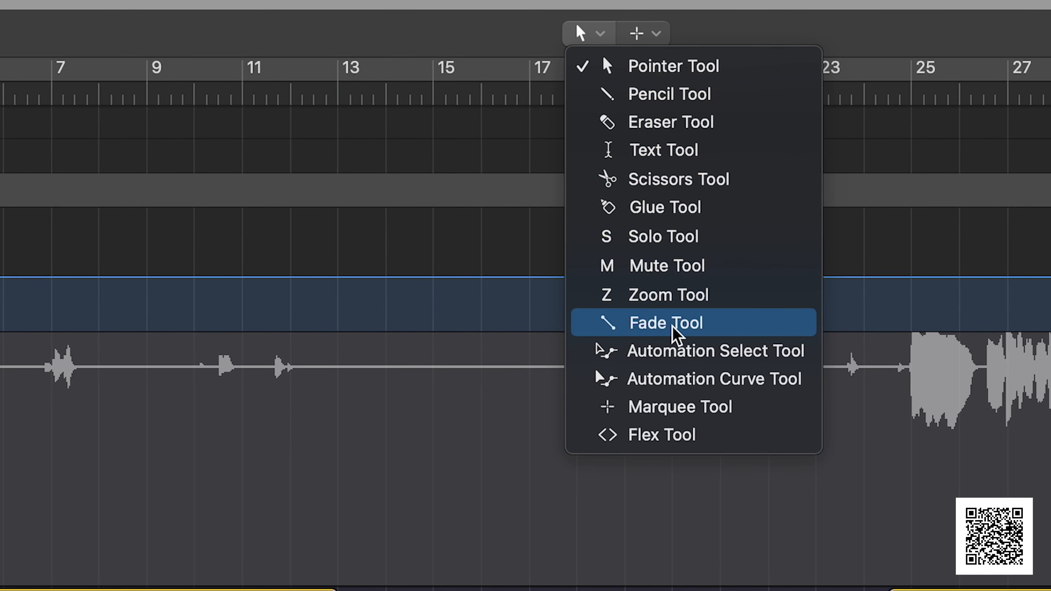
{"action": "left_click", "coordinate": [682, 327]}
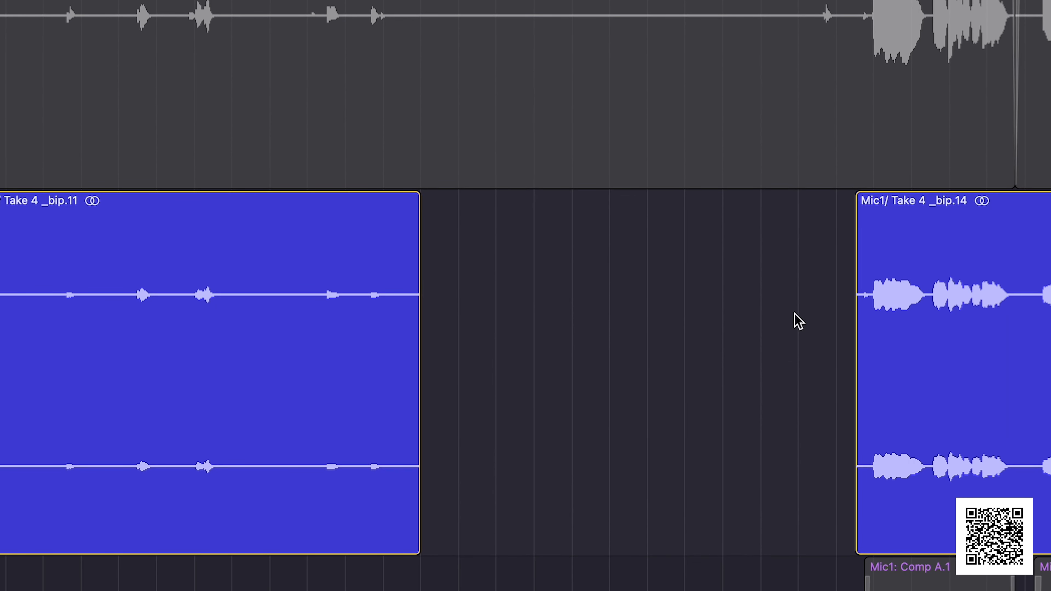
{"action": "left_click", "coordinate": [443, 321]}
{"action": "left_click_drag", "start_coordinate": [444, 321], "coordinate": [289, 319]}
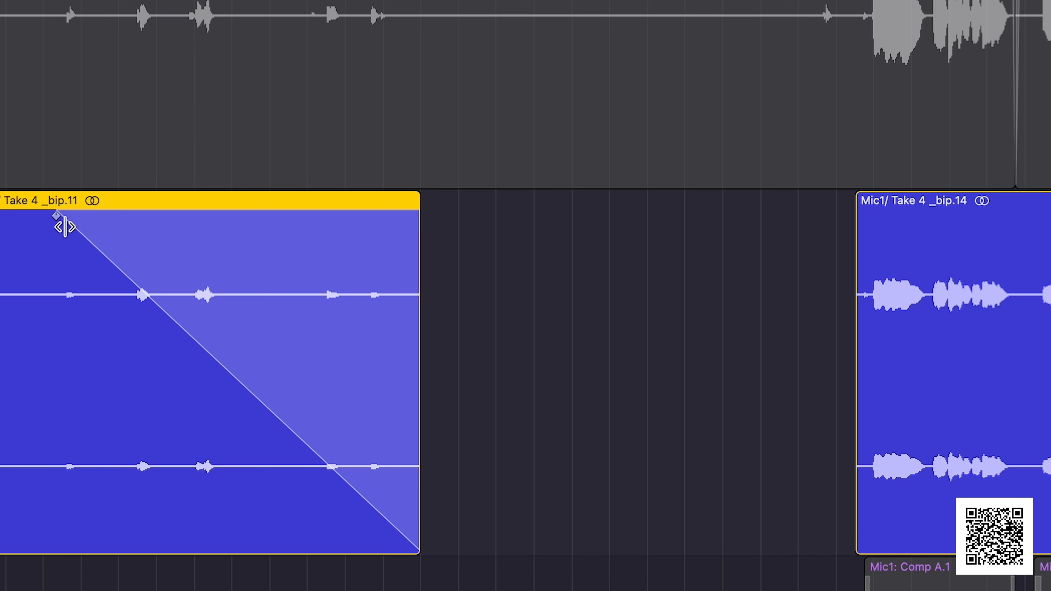
{"action": "left_click_drag", "start_coordinate": [56, 216], "coordinate": [244, 223]}
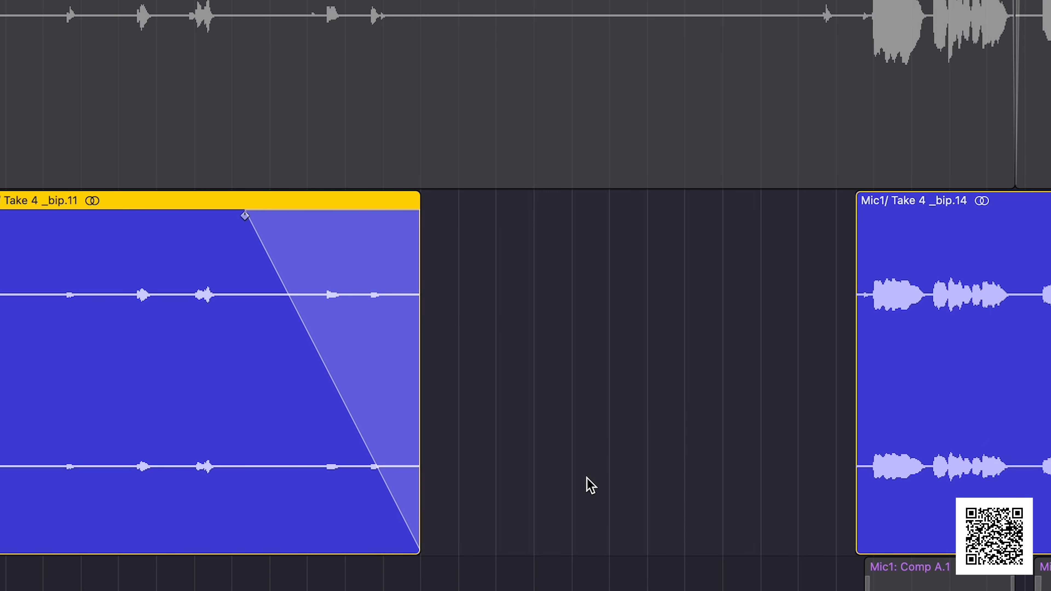
{"action": "left_click_drag", "start_coordinate": [246, 216], "coordinate": [365, 217]}
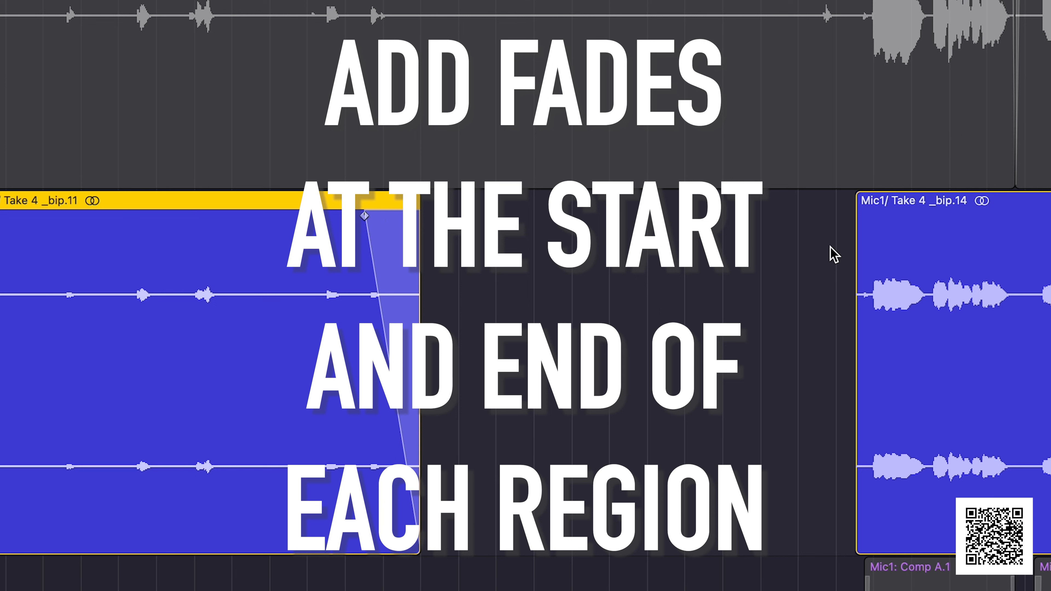
{"action": "left_click_drag", "start_coordinate": [832, 247], "coordinate": [866, 241]}
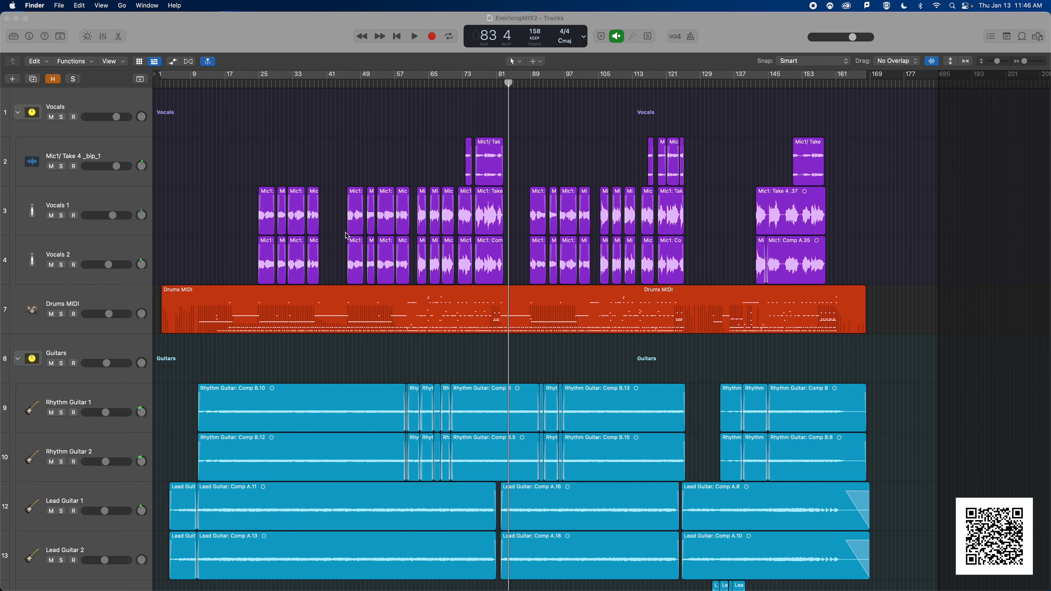
{"action": "scroll", "coordinate": [345, 232], "scroll_direction": "up", "scroll_amount": 5}
{"action": "scroll", "coordinate": [339, 229], "scroll_direction": "left", "scroll_amount": 5}
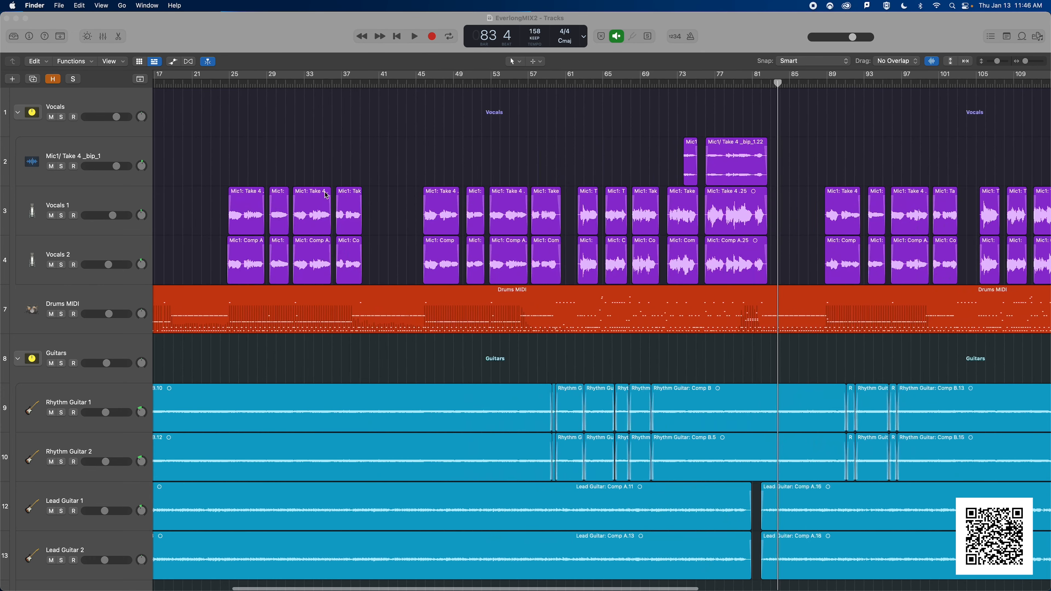